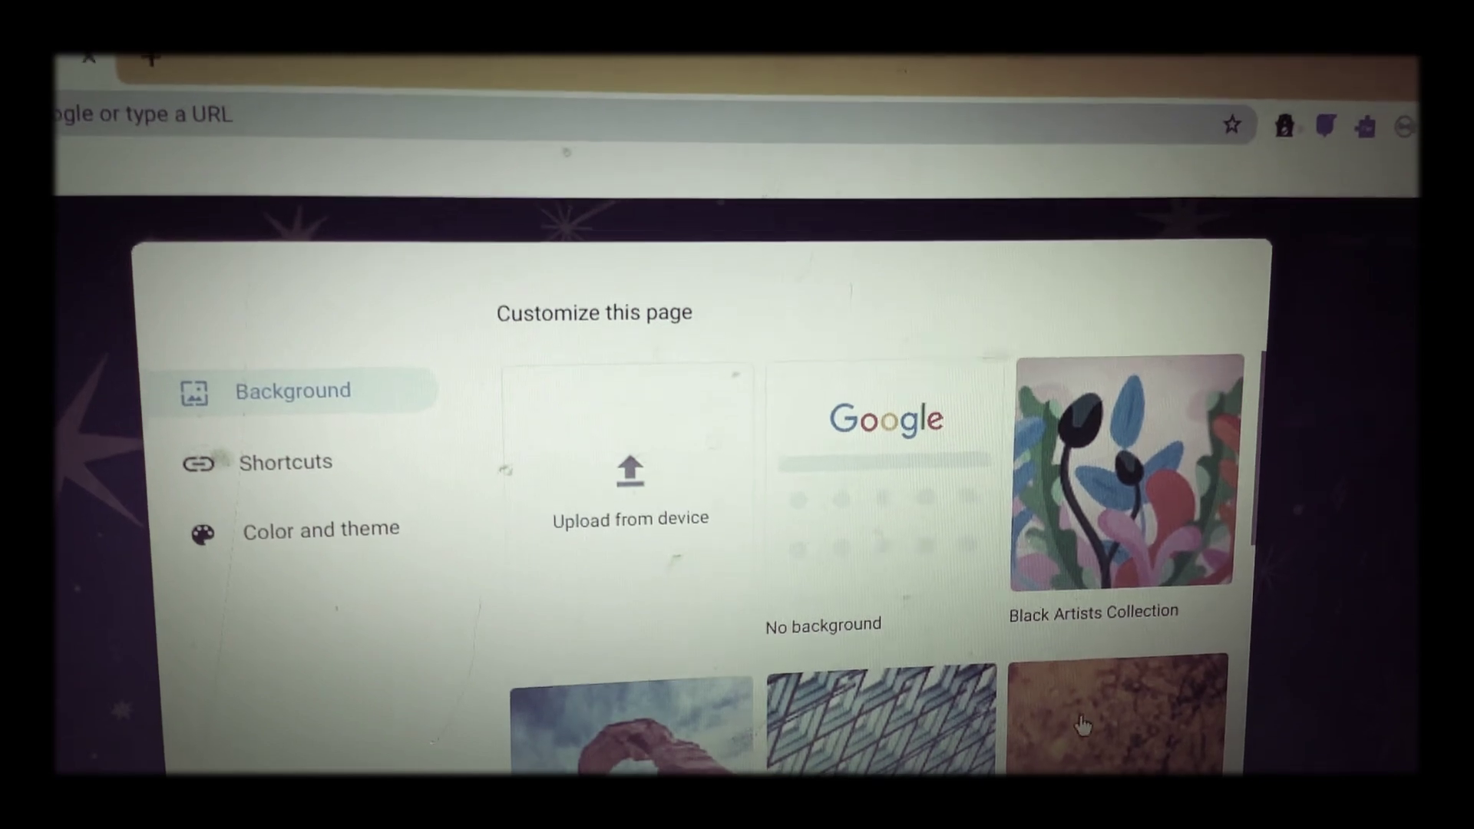
Step: Open the Life collection in the new tab page's background gallery
{"action": "left_click", "coordinate": [1083, 724]}
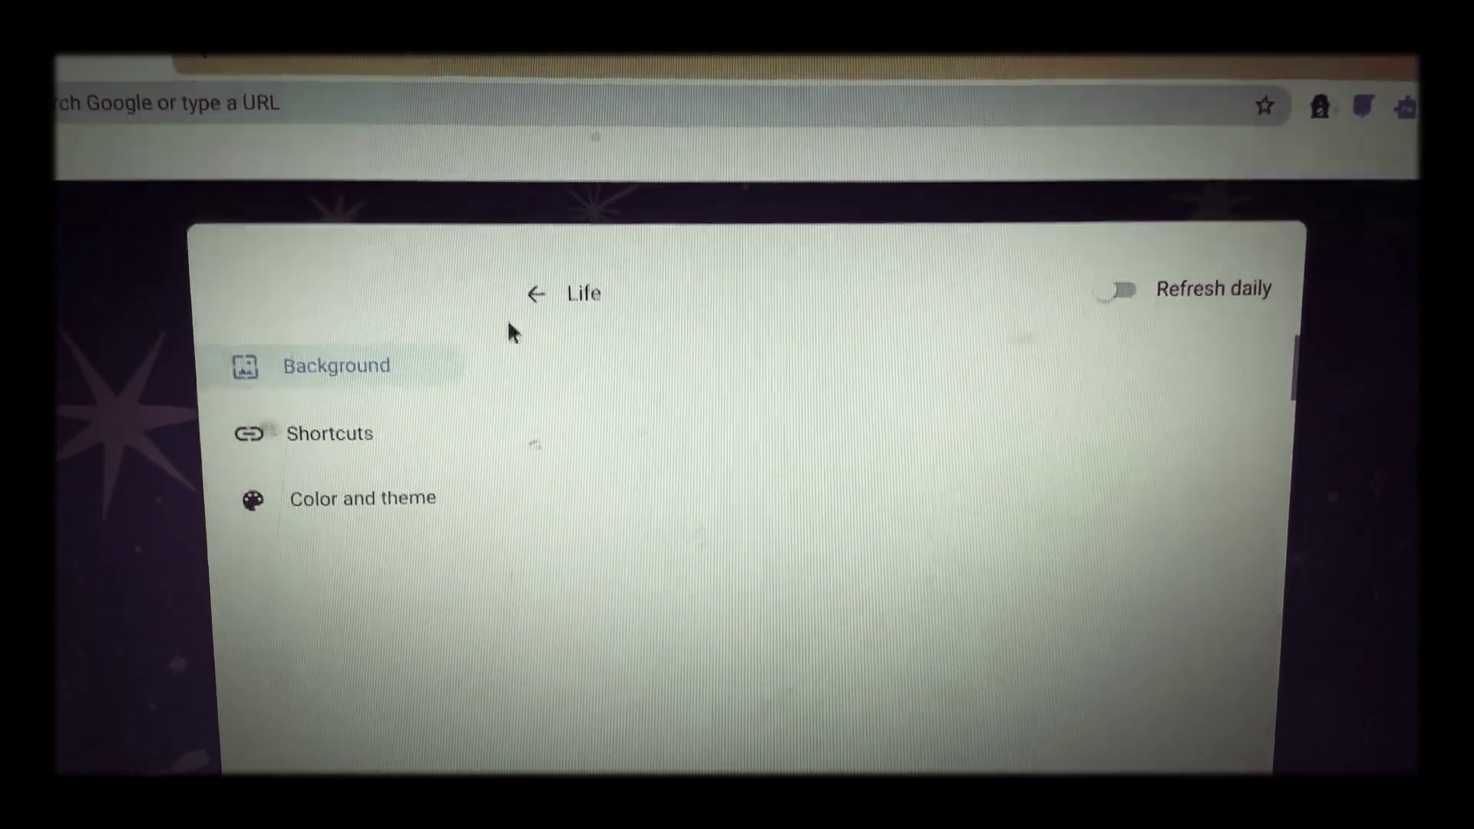
Step: Leave the Life collection and open the Black Artists Collection backgrounds
{"action": "left_click", "coordinate": [540, 289]}
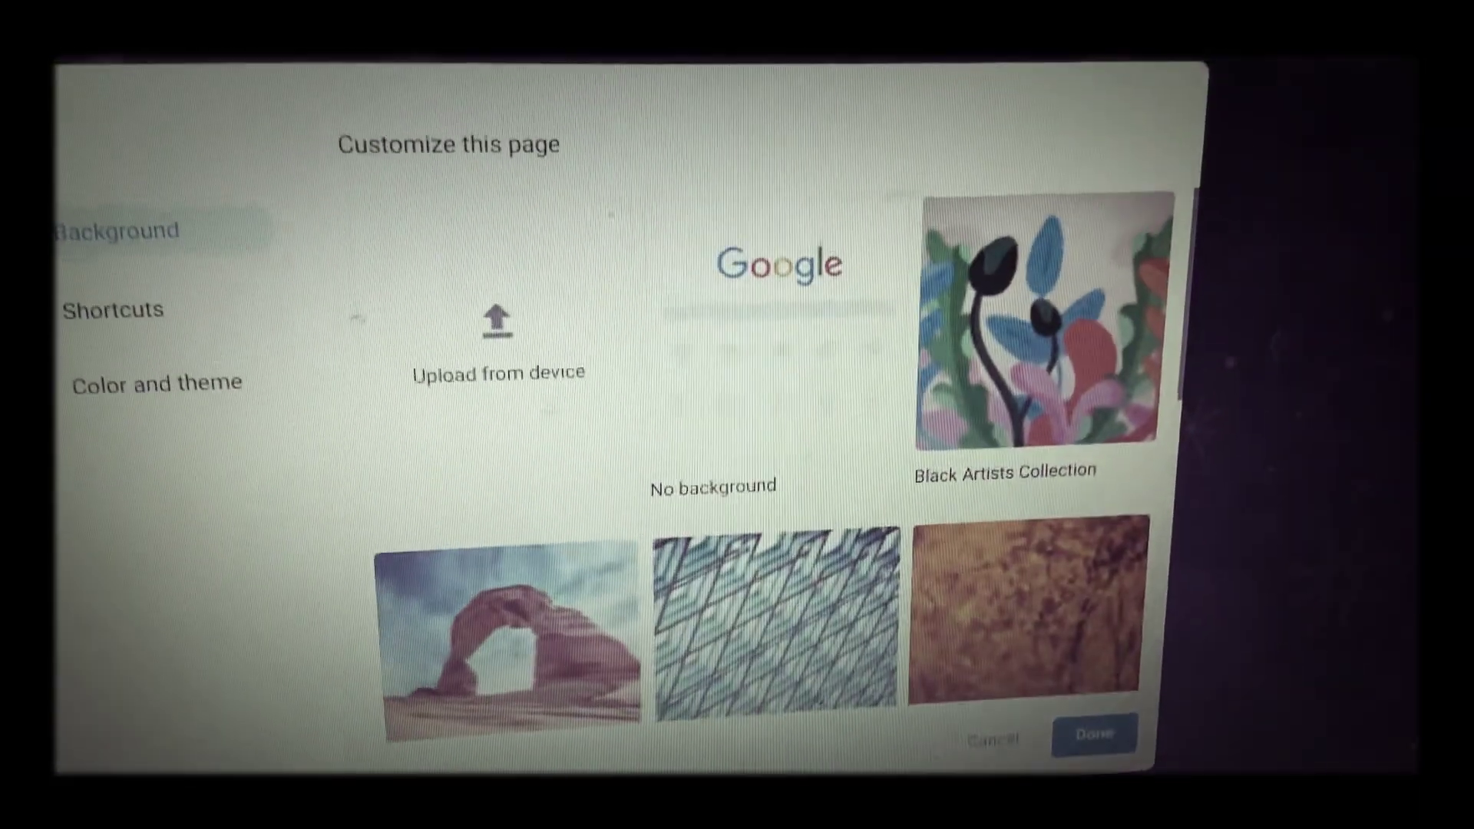
{"action": "left_click", "coordinate": [1013, 415]}
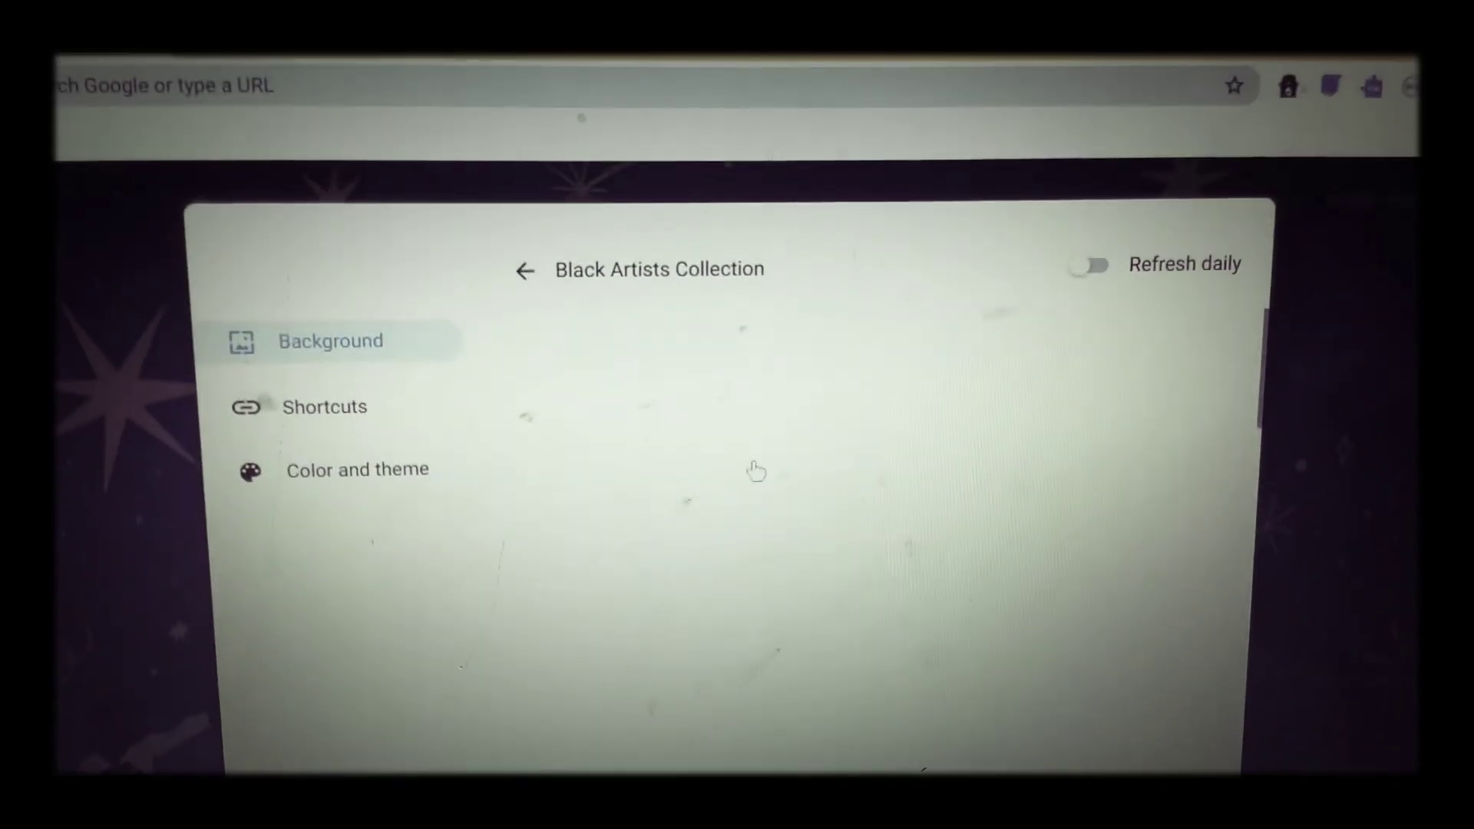
Step: Preview the keyboard-player, Night Light and polka-dot images, then apply the purple shooting-star artwork
{"action": "left_click", "coordinate": [700, 476]}
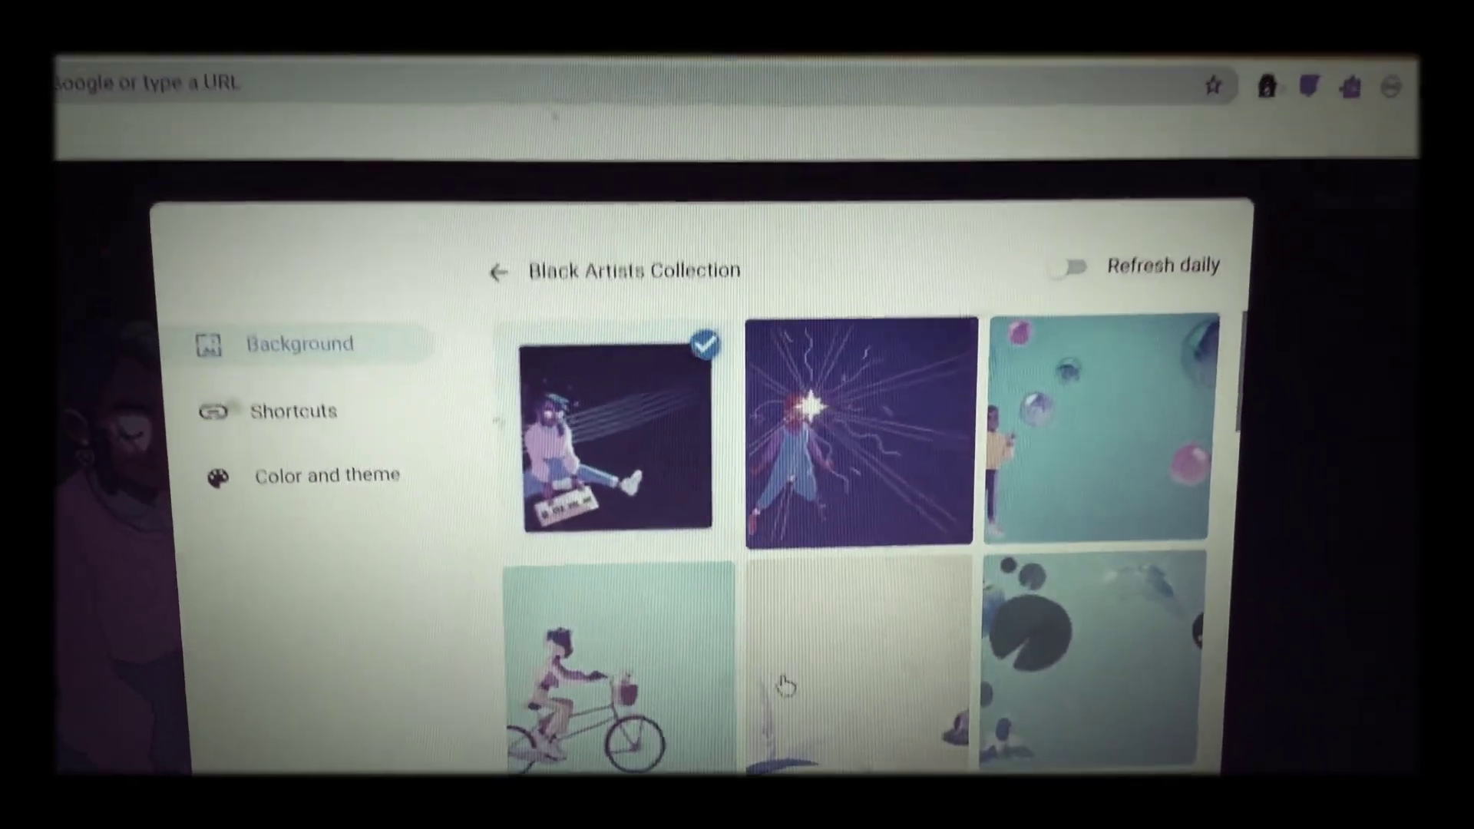
{"action": "scroll", "coordinate": [791, 679], "scroll_direction": "down", "scroll_amount": 5}
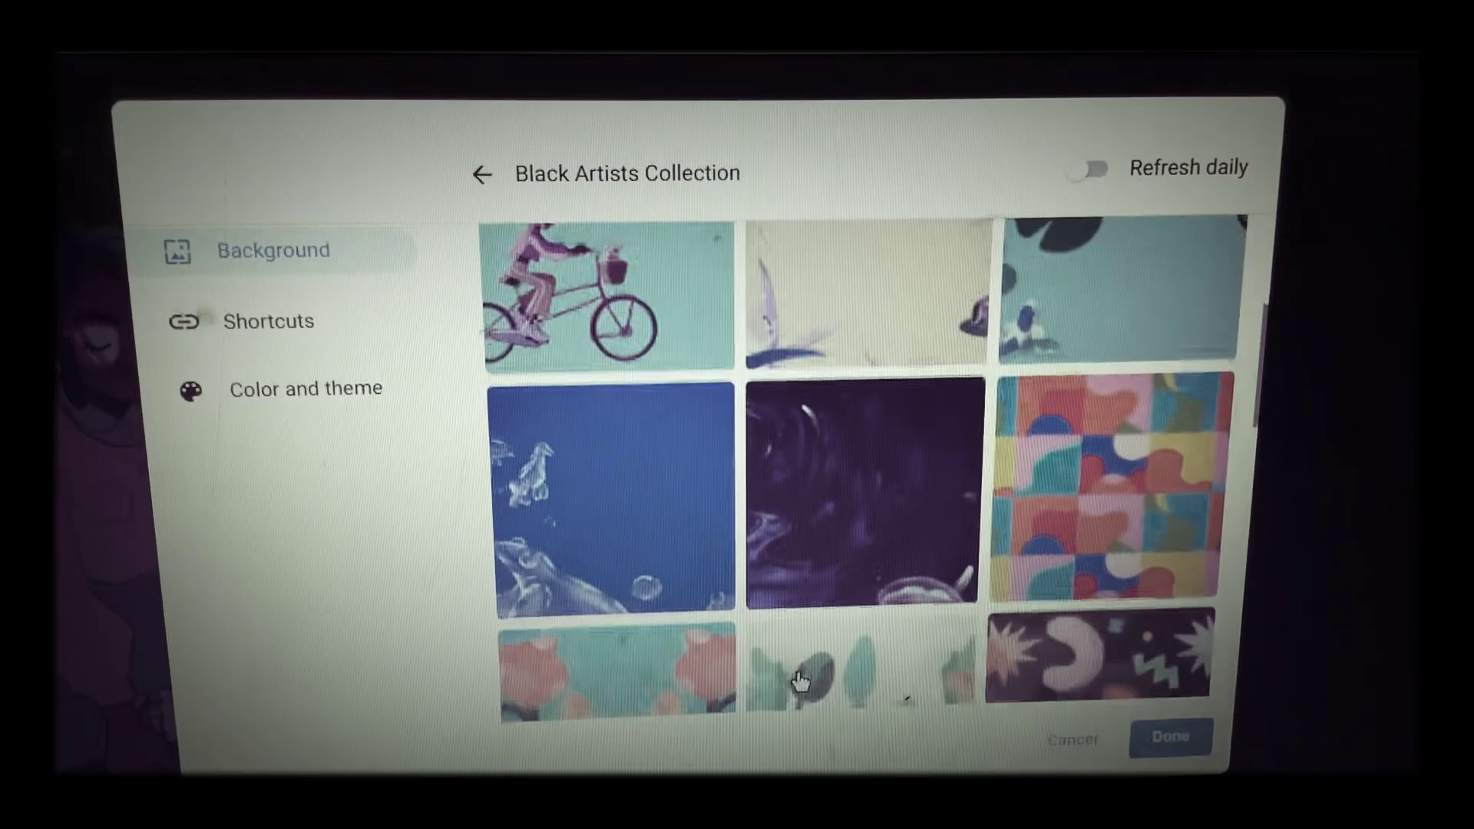
{"action": "scroll", "coordinate": [817, 686], "scroll_direction": "down", "scroll_amount": 4}
{"action": "scroll", "coordinate": [819, 686], "scroll_direction": "down", "scroll_amount": 4}
{"action": "scroll", "coordinate": [818, 686], "scroll_direction": "down", "scroll_amount": 4}
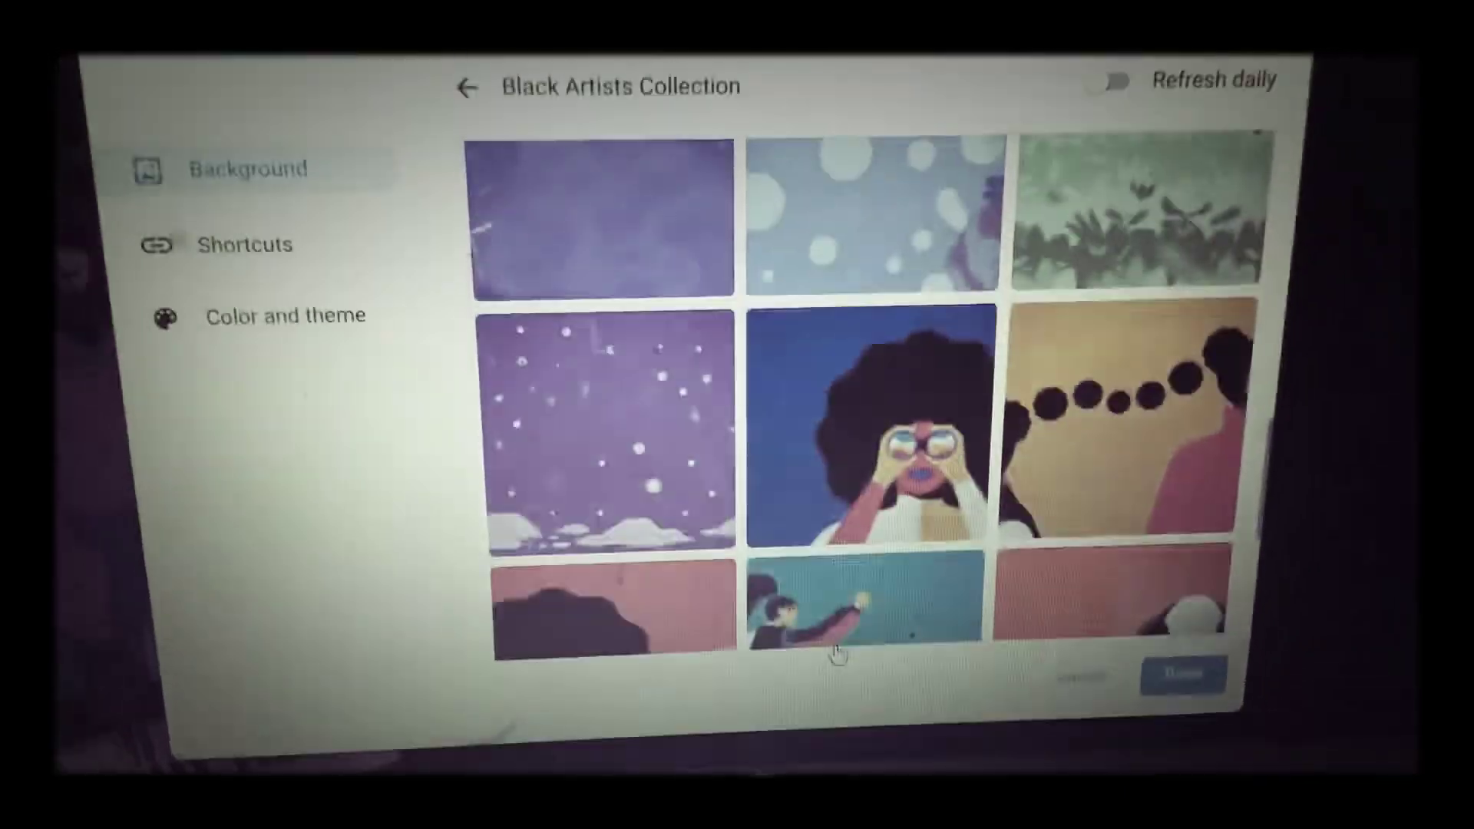
{"action": "left_click", "coordinate": [691, 748]}
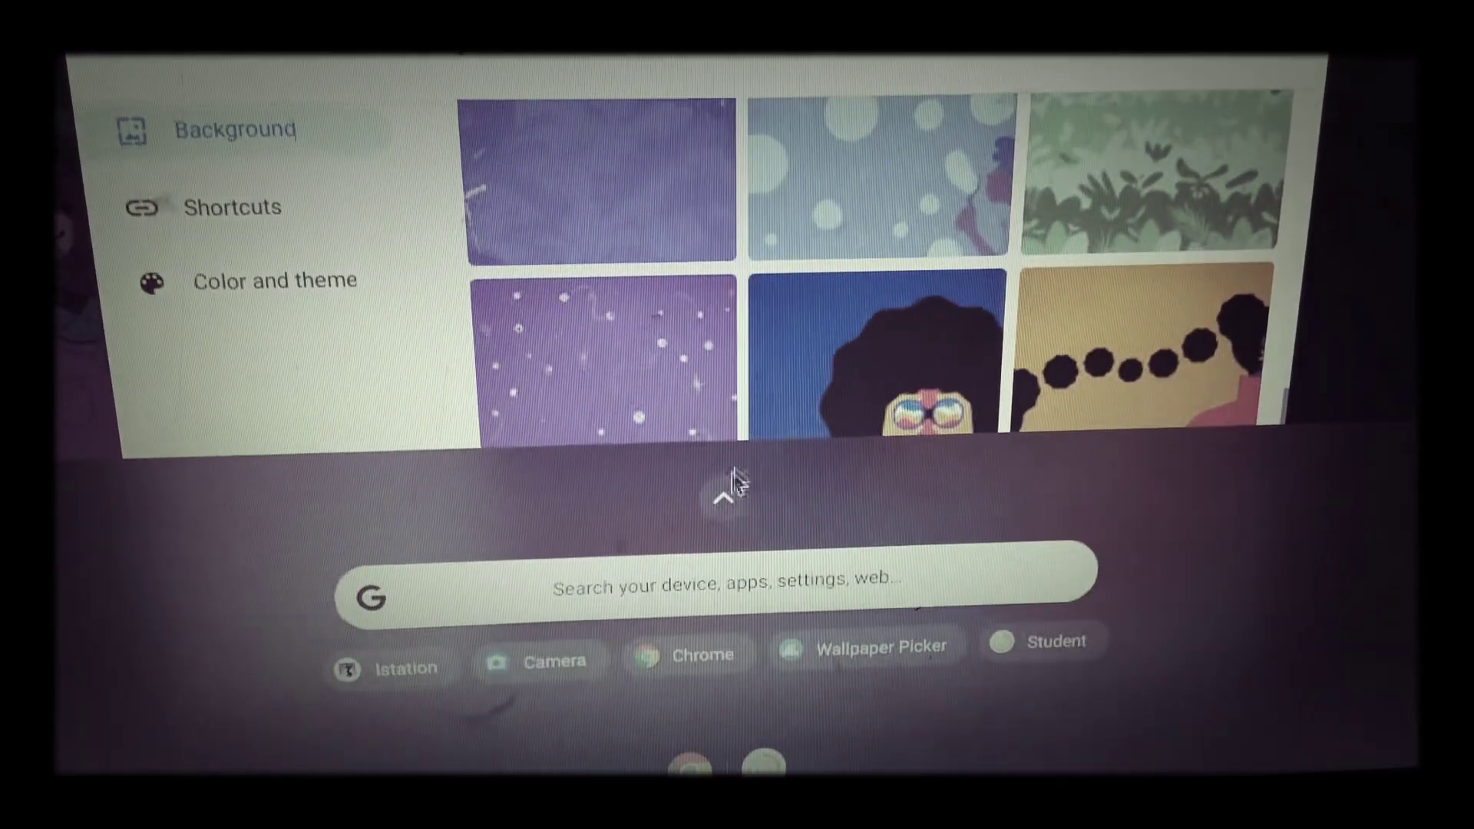
{"action": "left_click", "coordinate": [726, 511]}
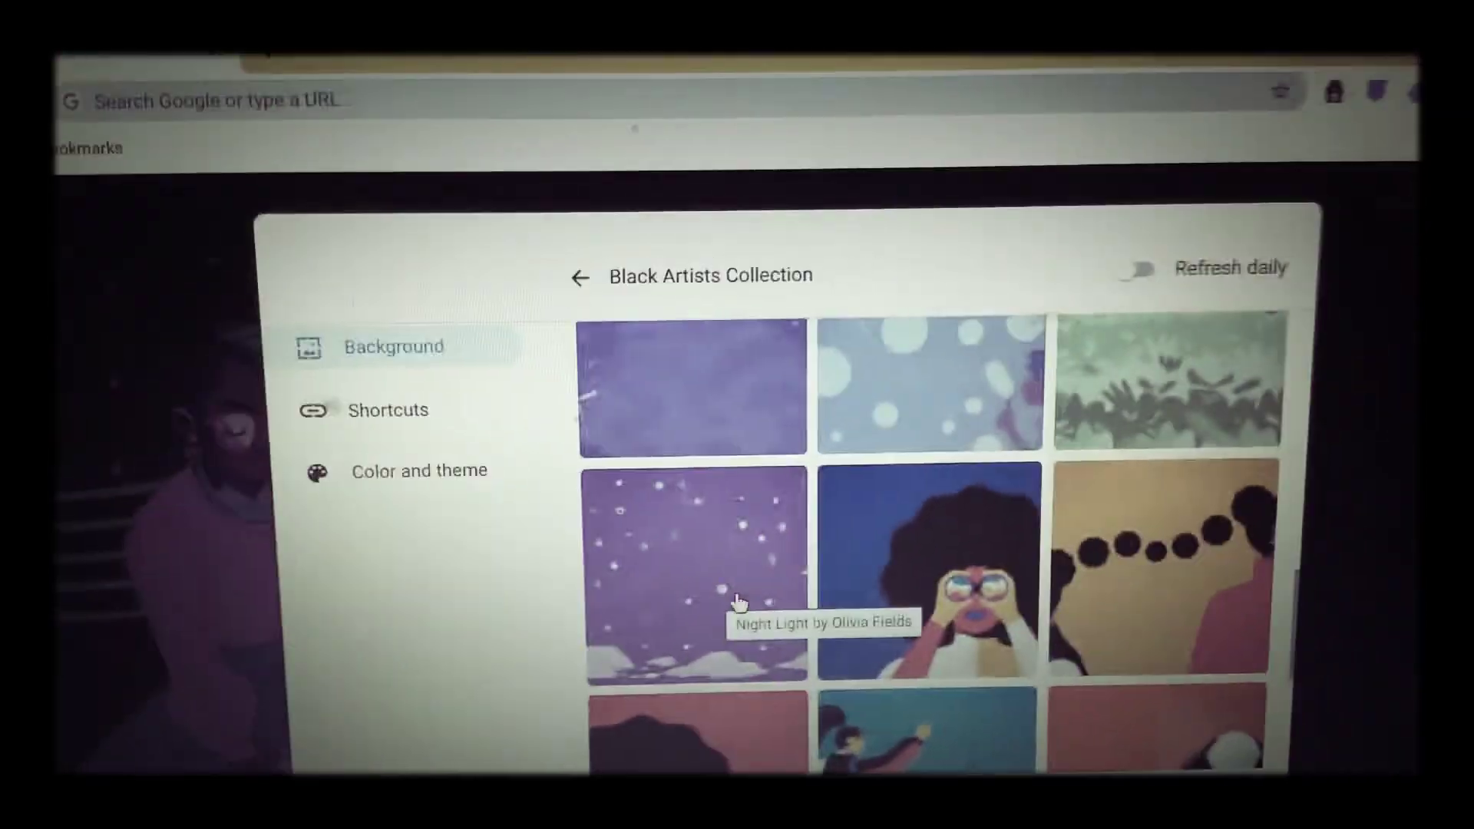
{"action": "scroll", "coordinate": [903, 585], "scroll_direction": "up", "scroll_amount": 3}
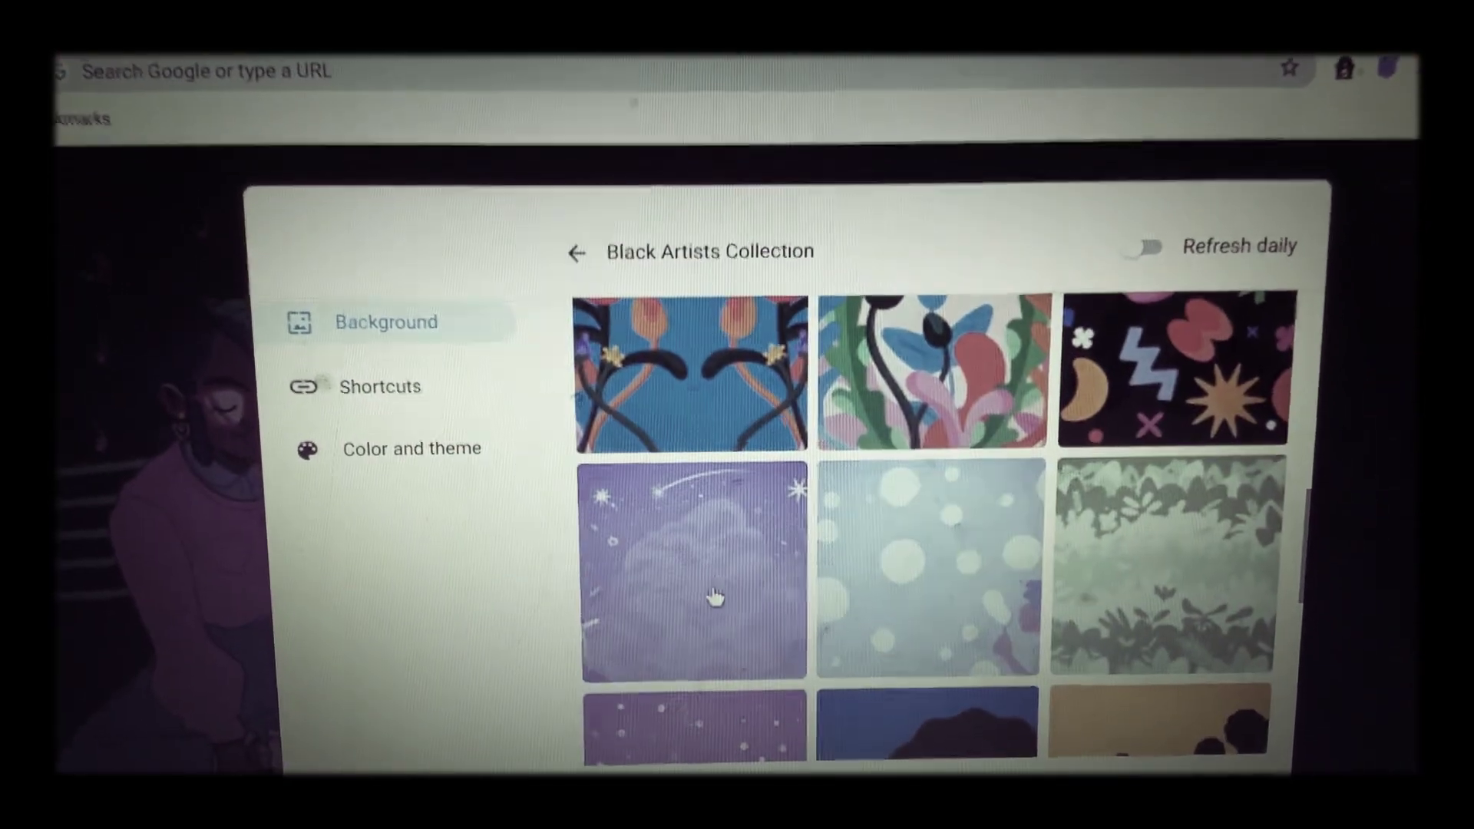
{"action": "left_click", "coordinate": [715, 597]}
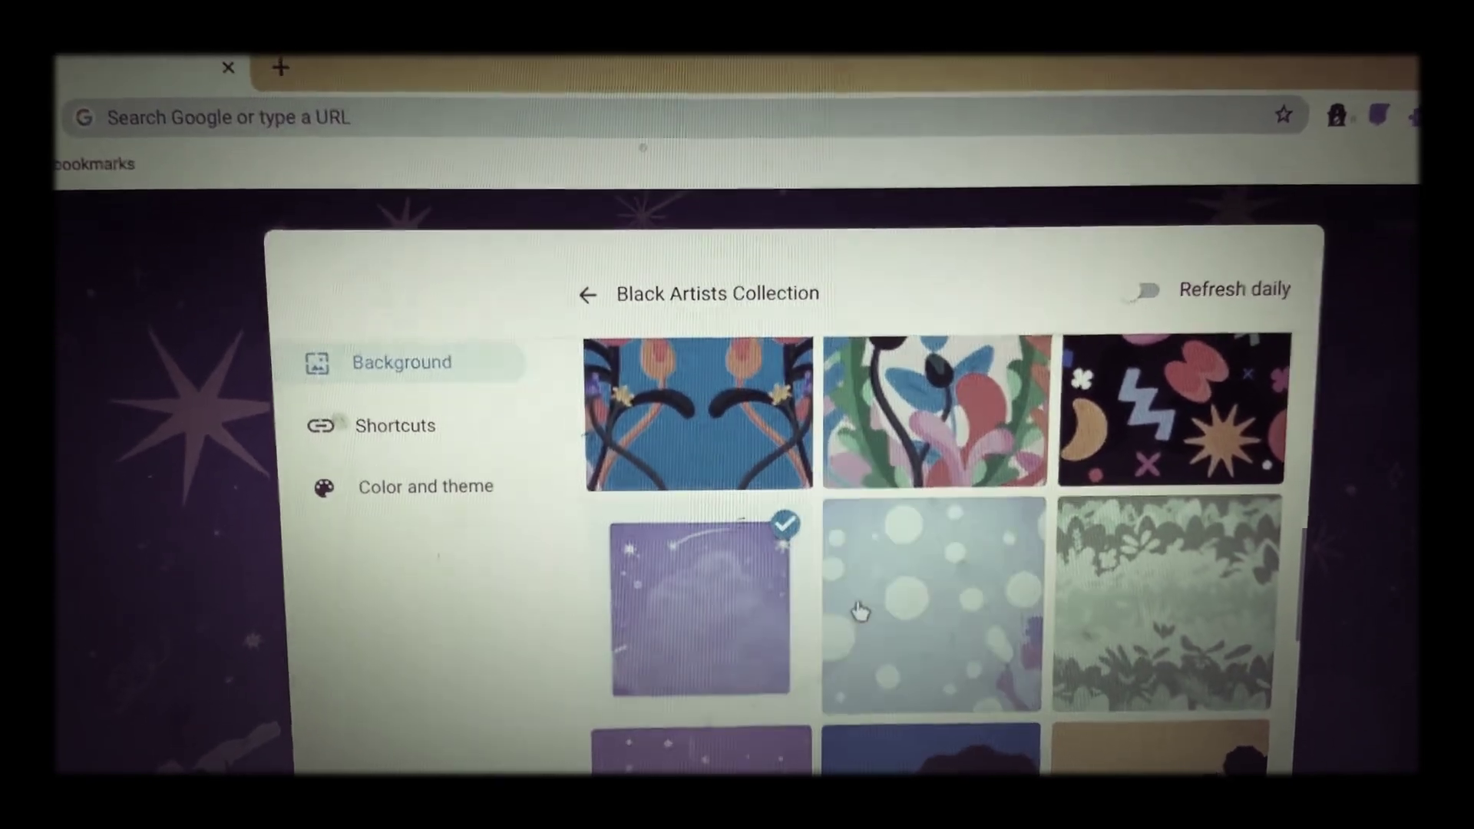
{"action": "left_click", "coordinate": [858, 611]}
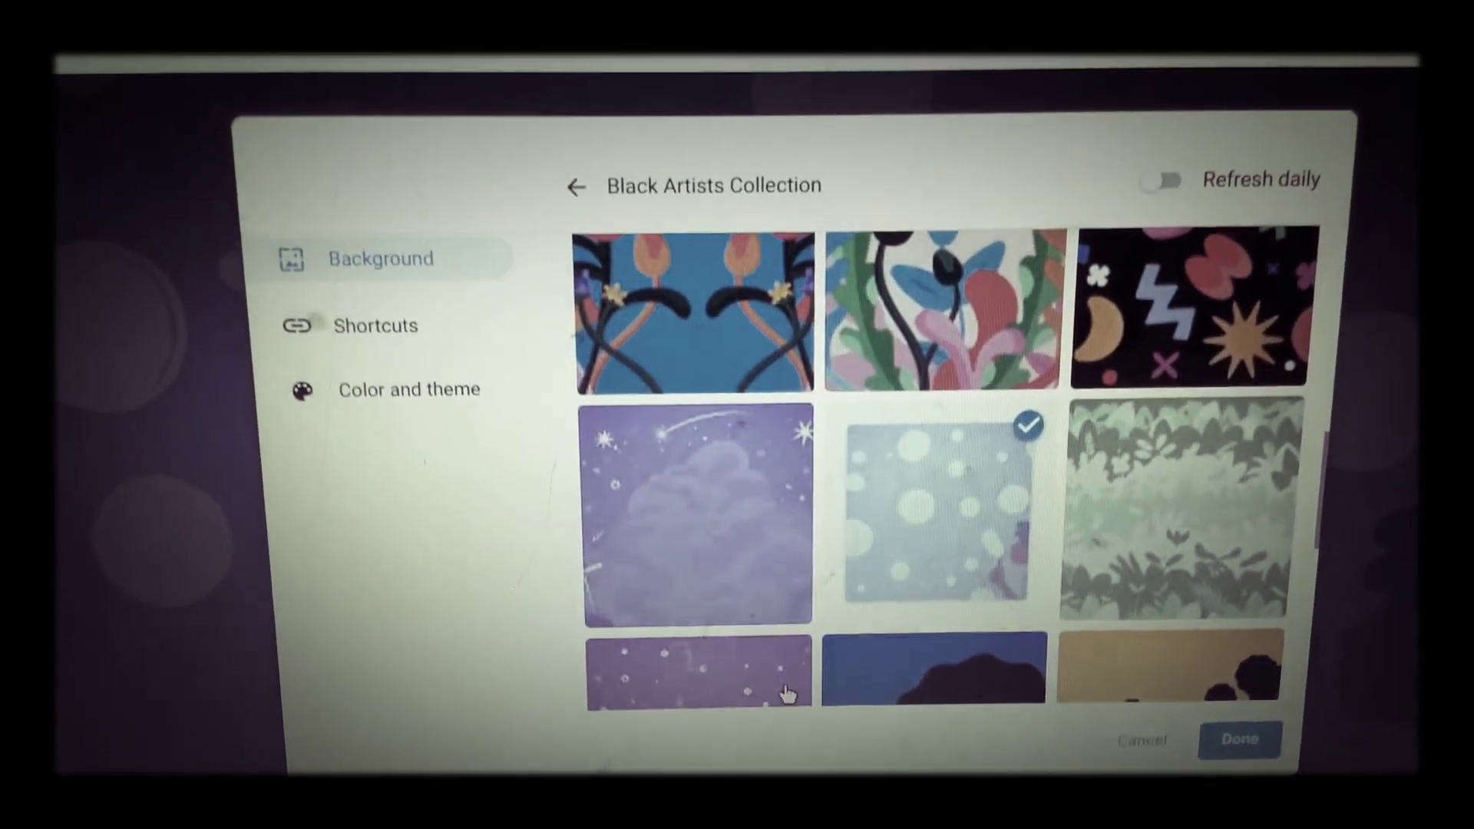
{"action": "left_click", "coordinate": [787, 691]}
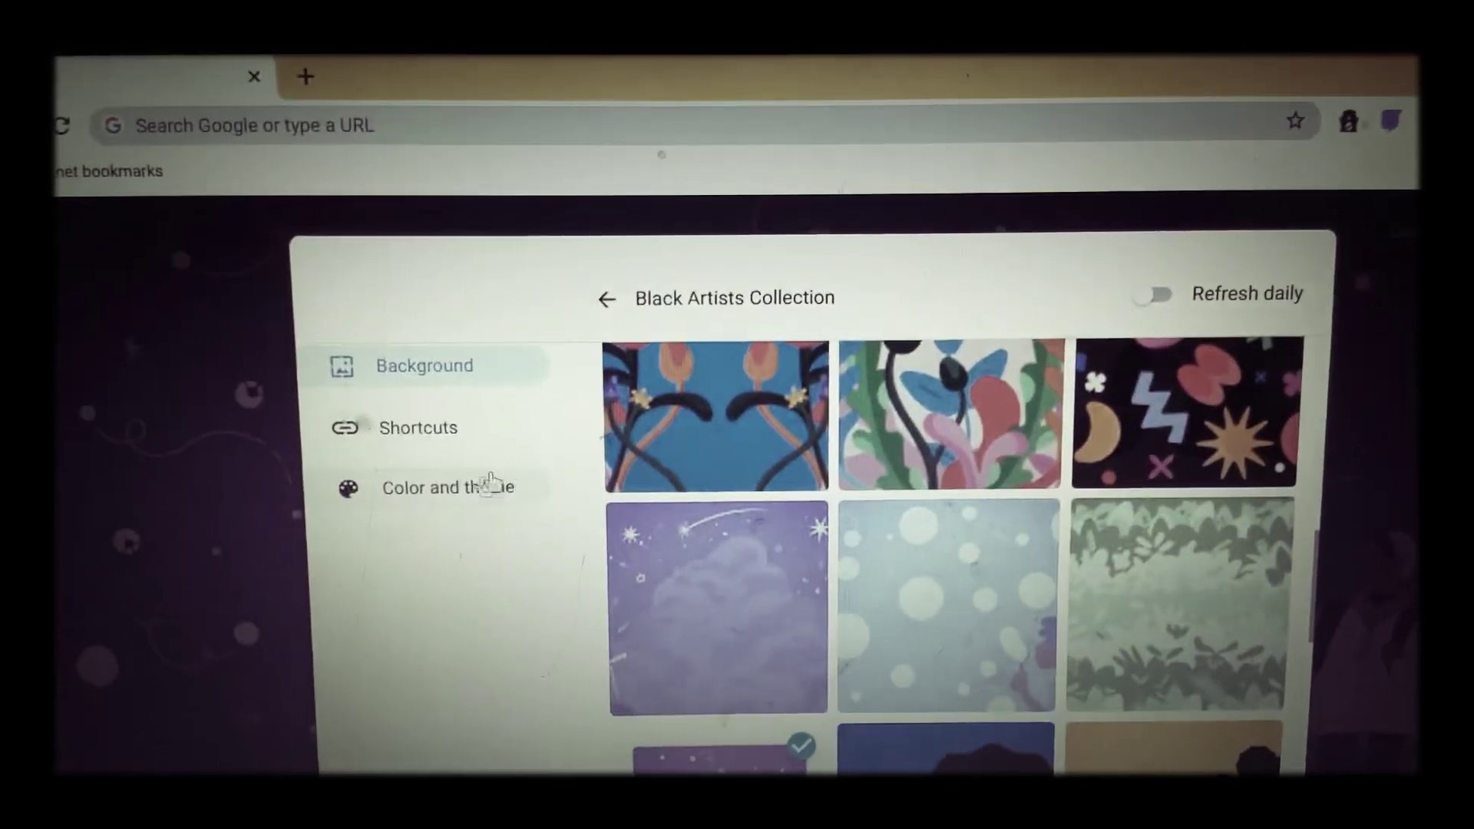
{"action": "scroll", "coordinate": [706, 606], "scroll_direction": "down", "scroll_amount": 3}
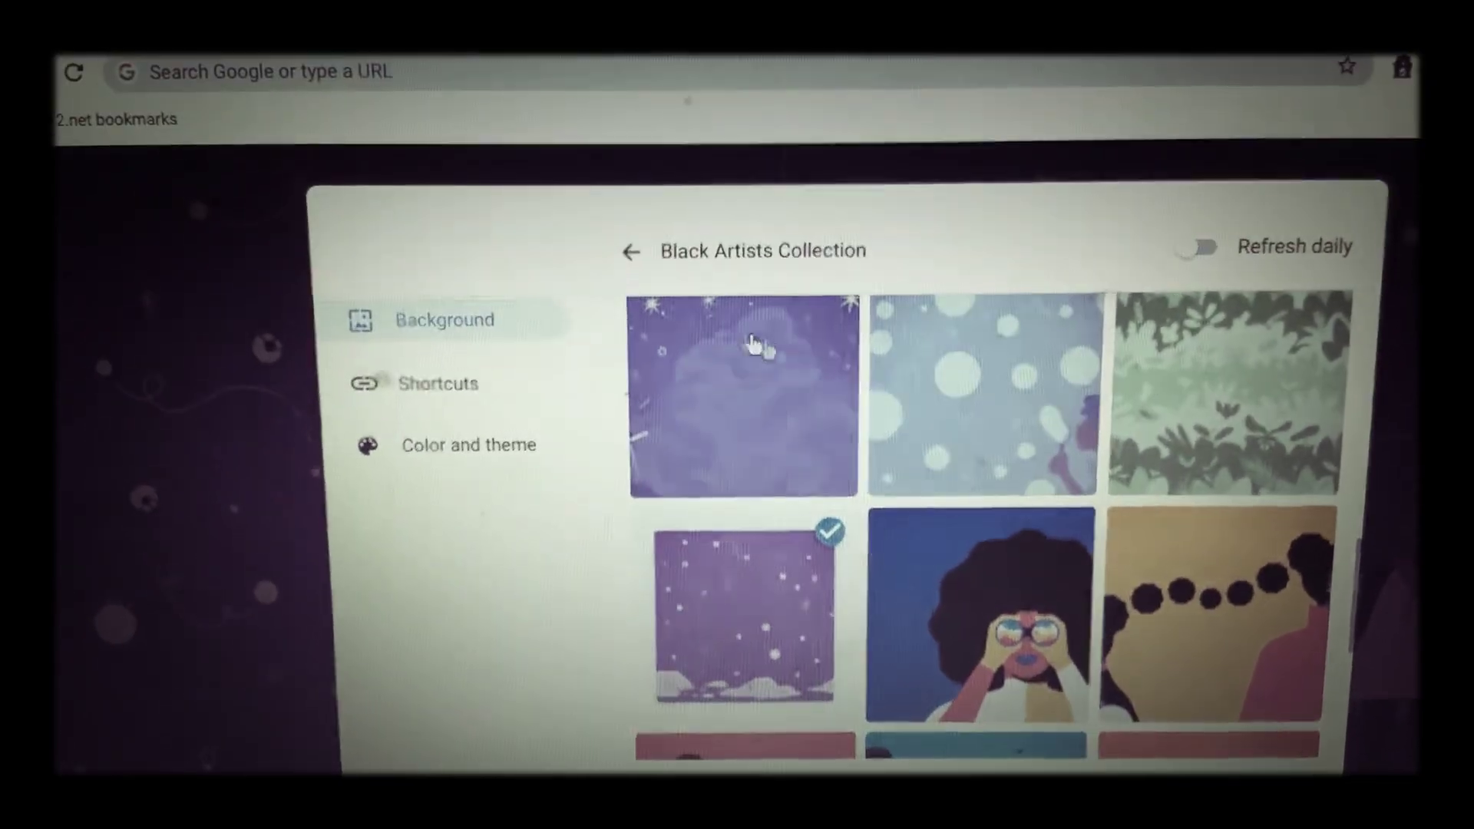
{"action": "left_click", "coordinate": [755, 344]}
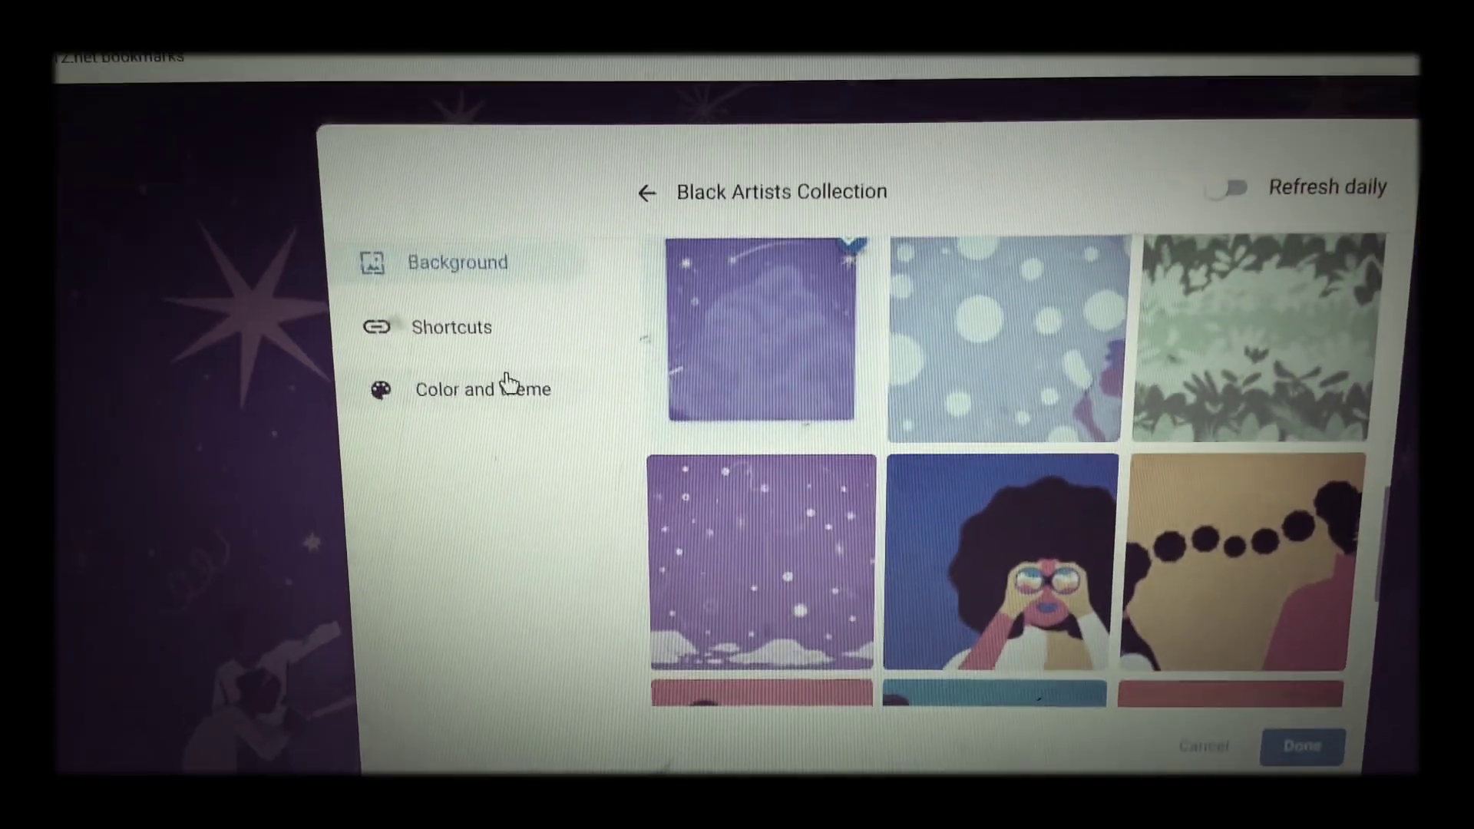
{"action": "left_click", "coordinate": [484, 410]}
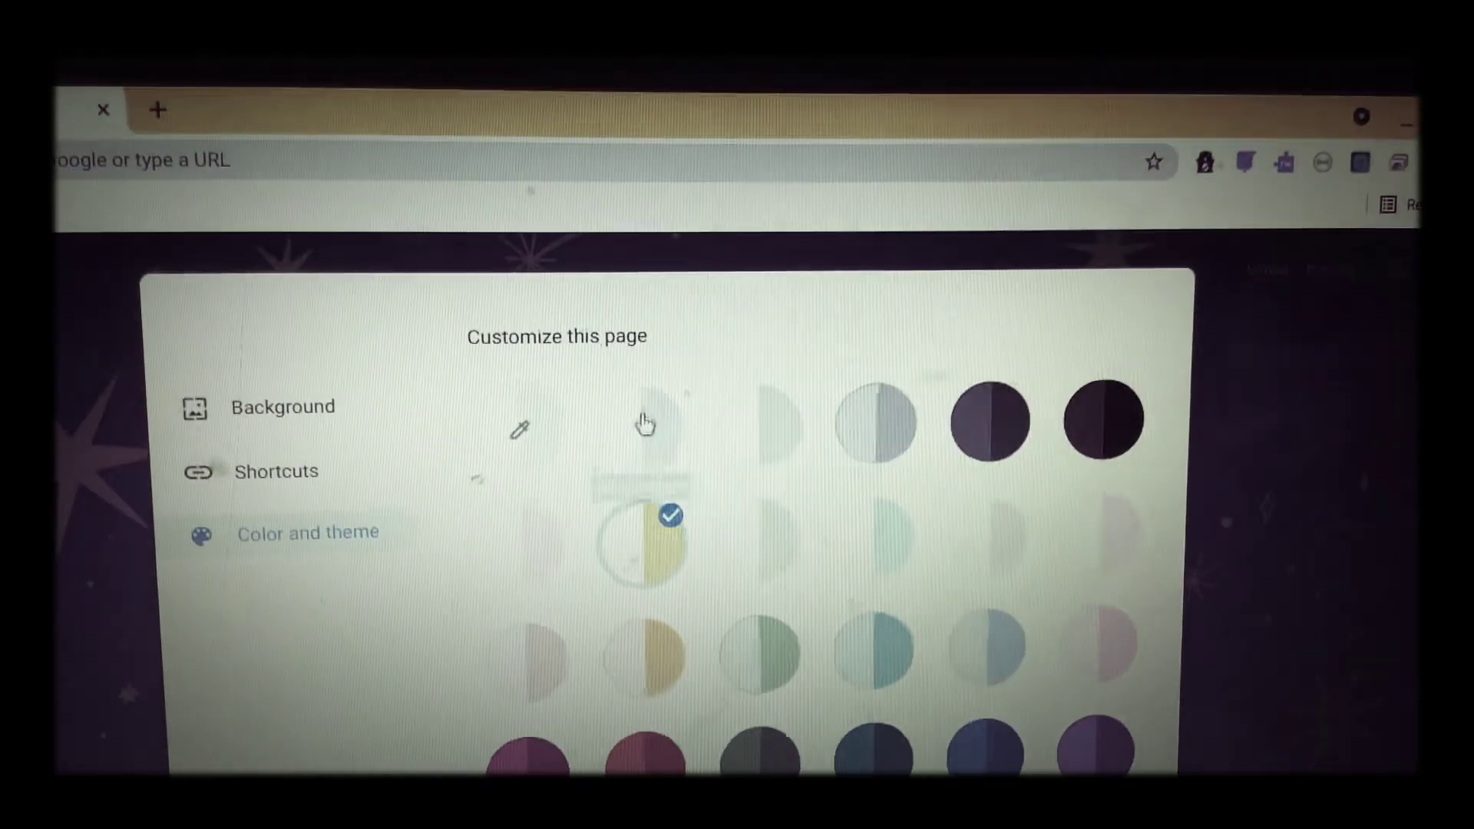
Step: Try the default, pink and Yellow and white palettes, then apply Orange and close customization
{"action": "left_click", "coordinate": [639, 321]}
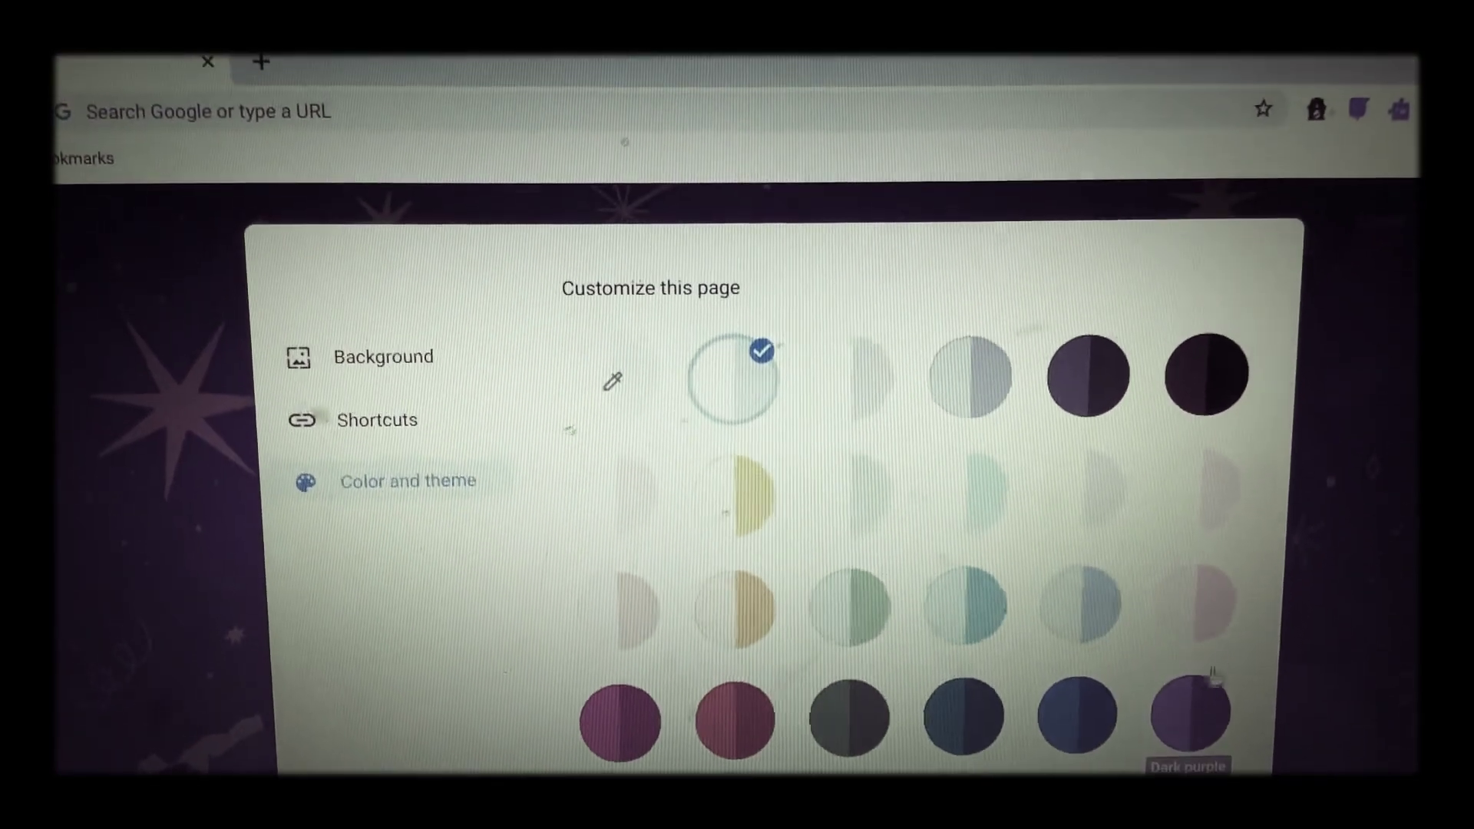
{"action": "left_click", "coordinate": [1211, 605]}
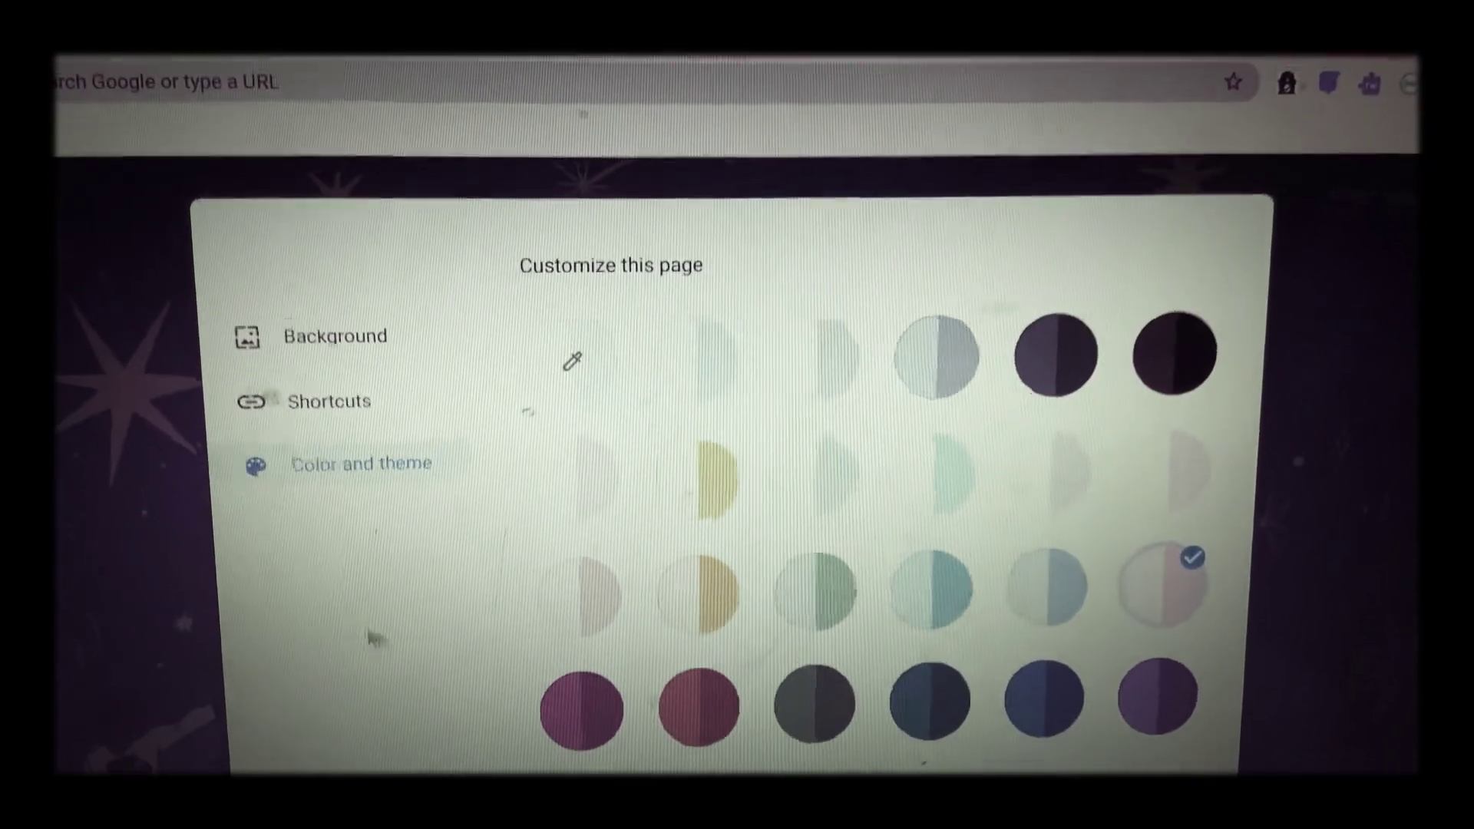
{"action": "left_click", "coordinate": [709, 485]}
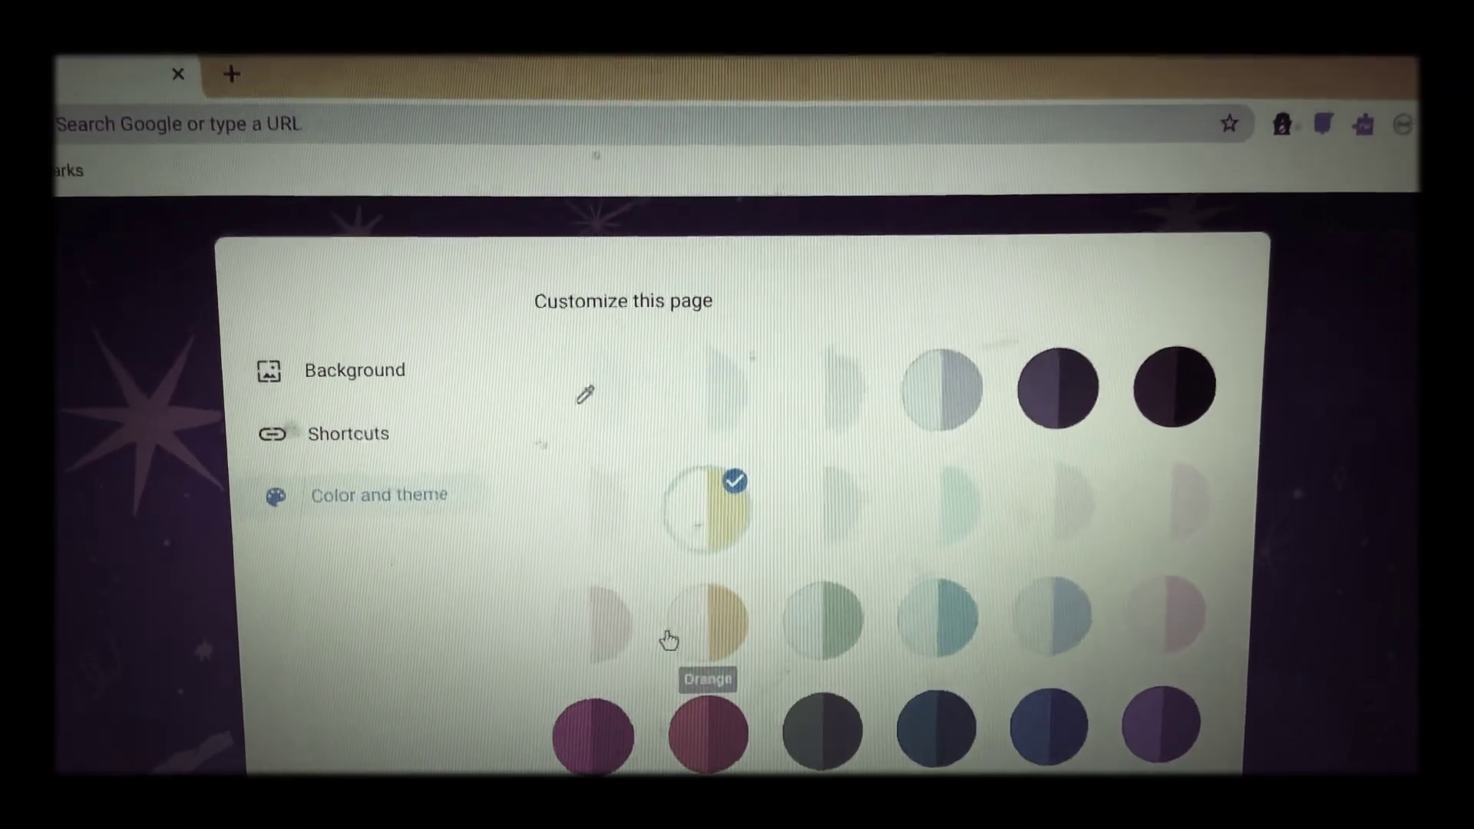
{"action": "left_click", "coordinate": [708, 599]}
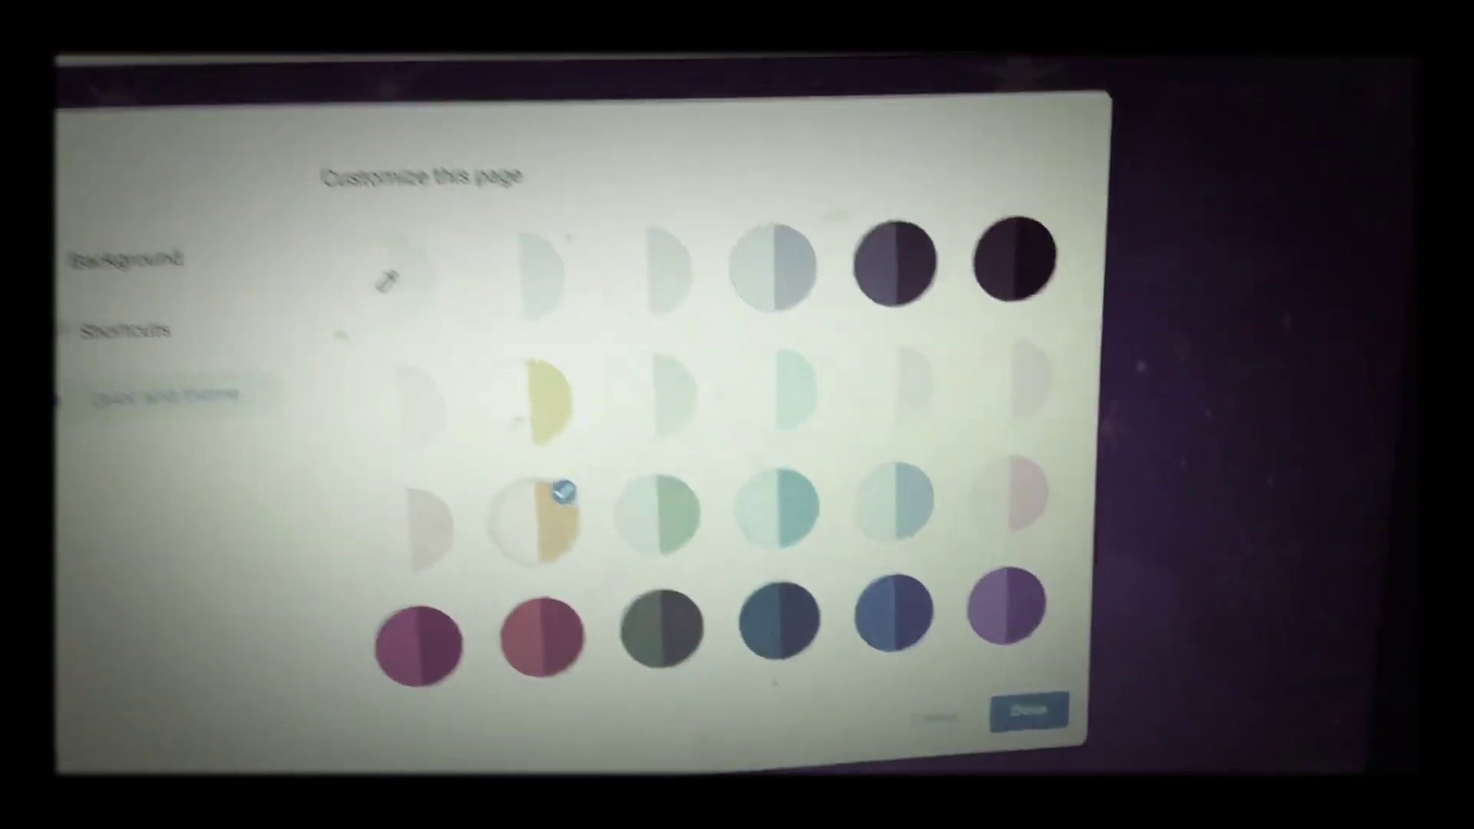
{"action": "left_click", "coordinate": [994, 697]}
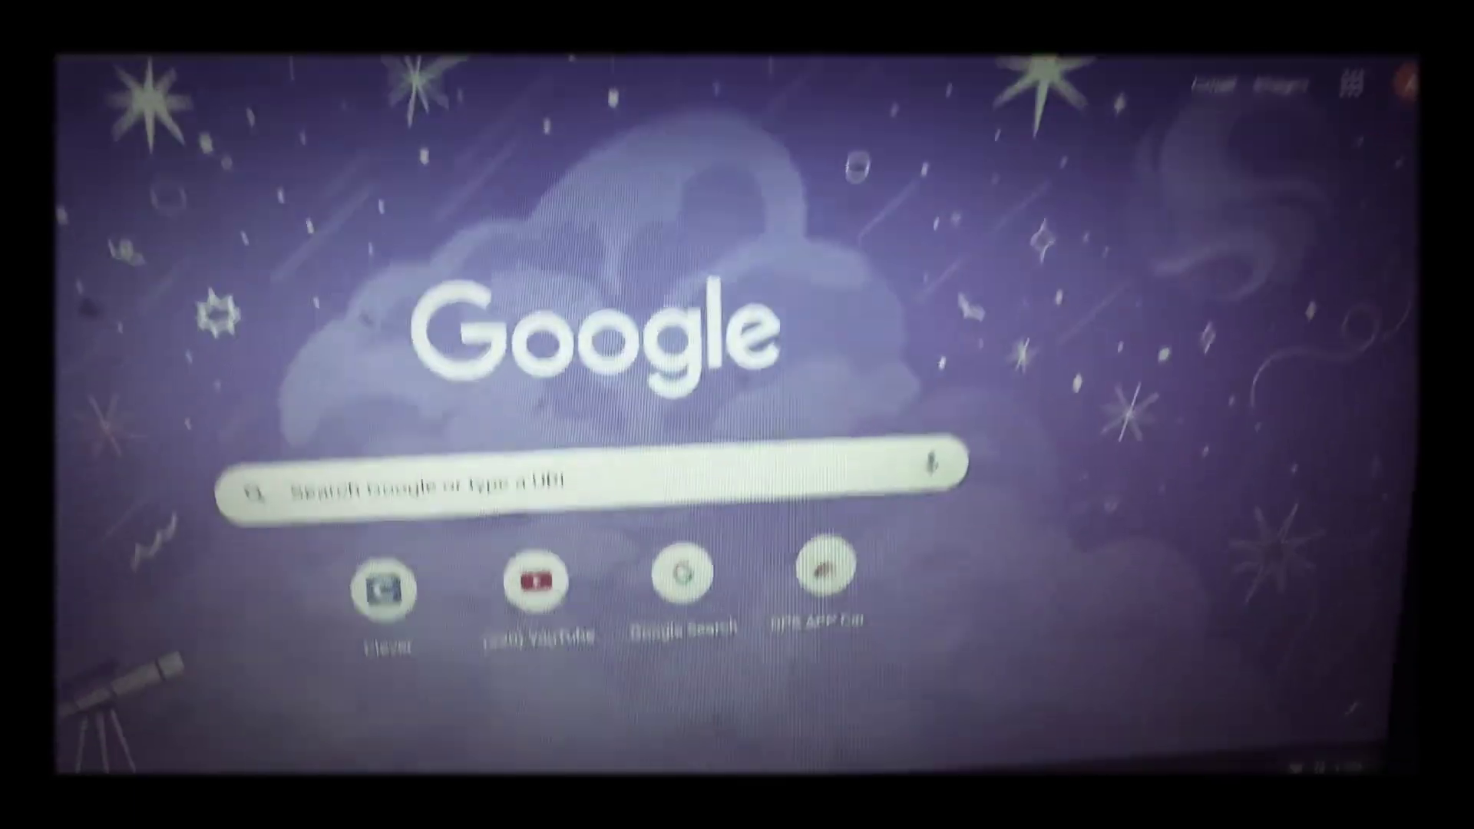